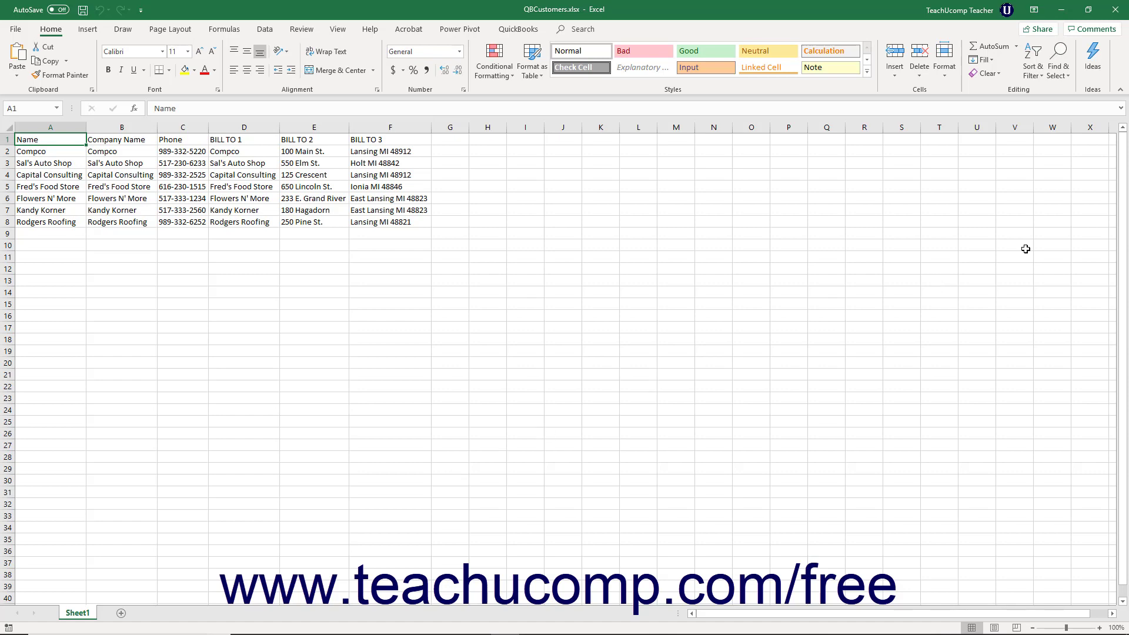
Save the changes to QBCustomers.xlsx and close the workbook in Excel.
click(1115, 9)
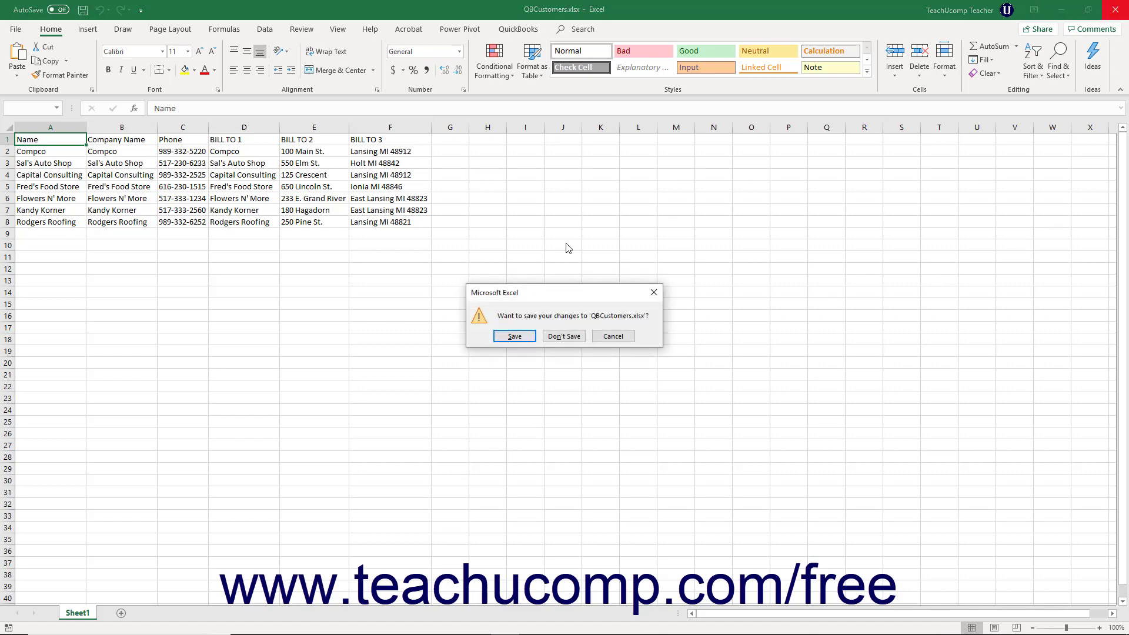
click(526, 337)
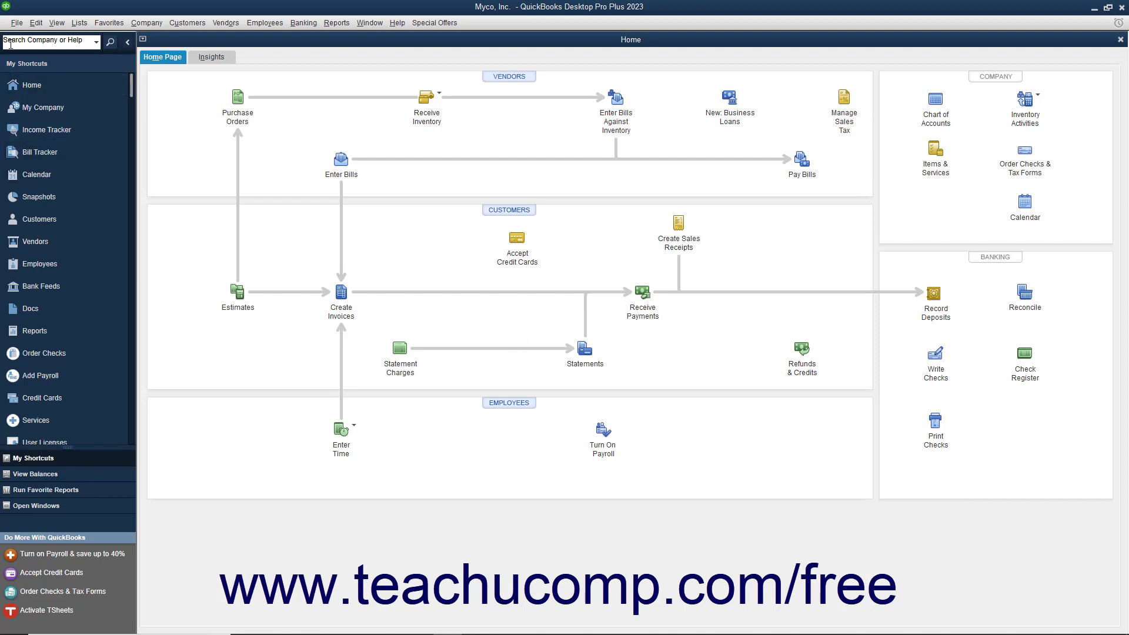
Start the Excel Files import from File > Utilities > Import, declining multiple list entry.
click(17, 24)
mouse_move(51, 125)
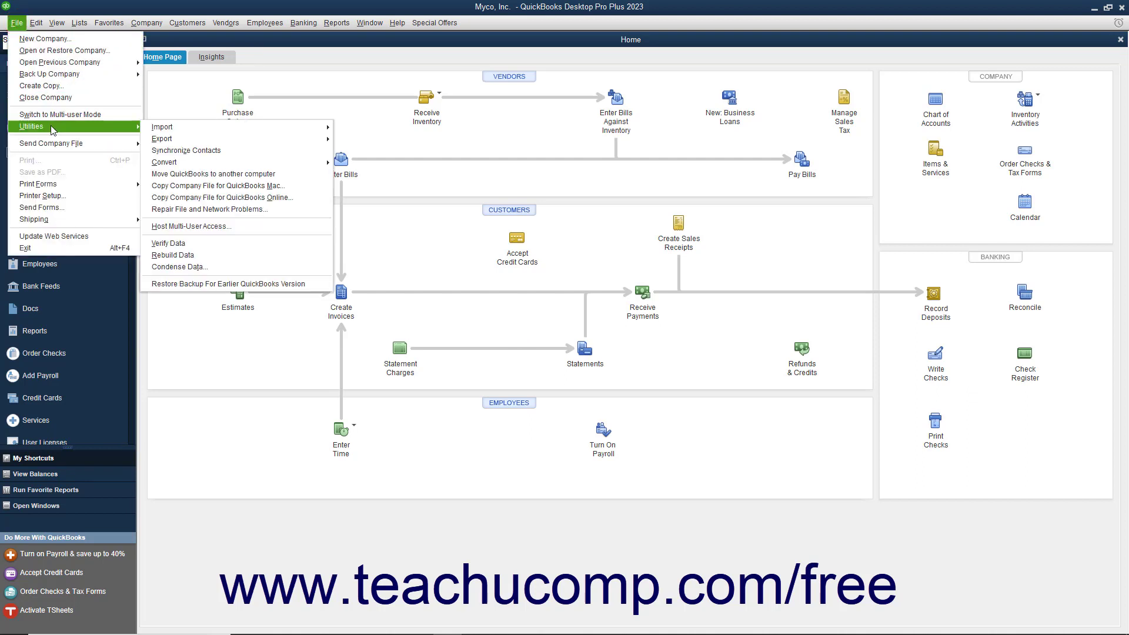
mouse_move(262, 129)
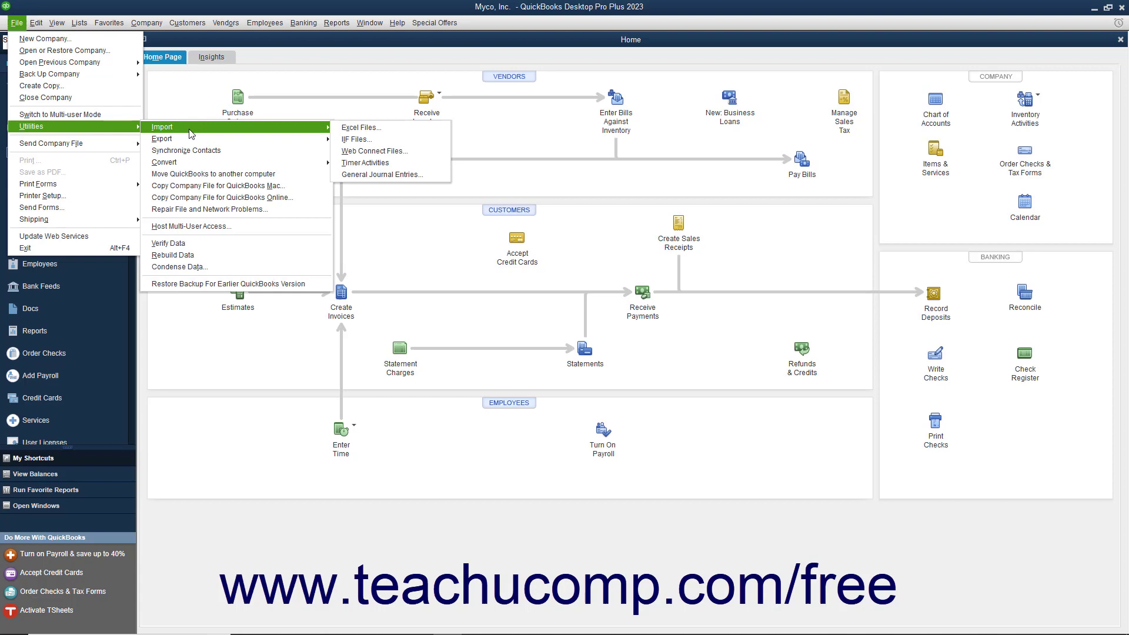
click(355, 128)
click(658, 309)
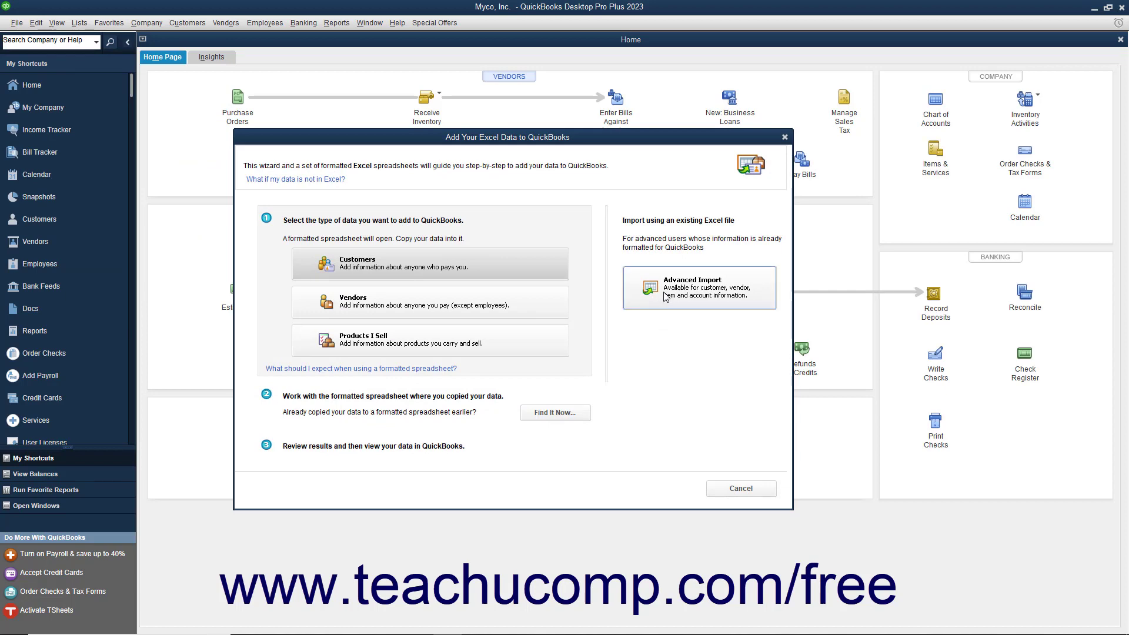
Choose Advanced Import and select QBCustomers.xlsx from the Documents library as the import file.
click(665, 296)
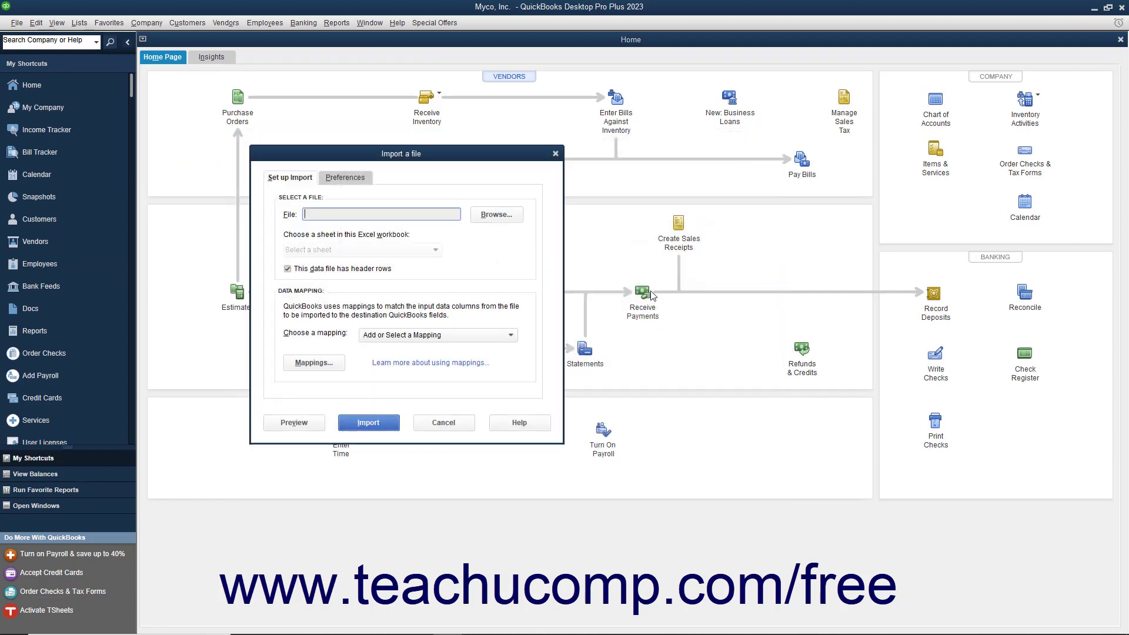
click(509, 221)
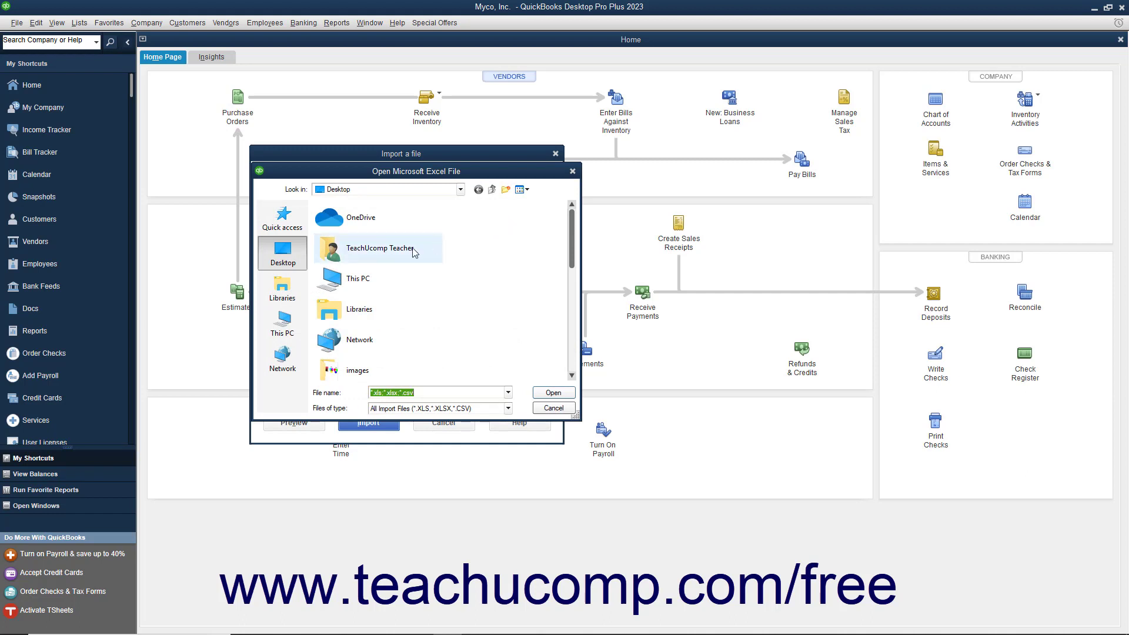
click(282, 288)
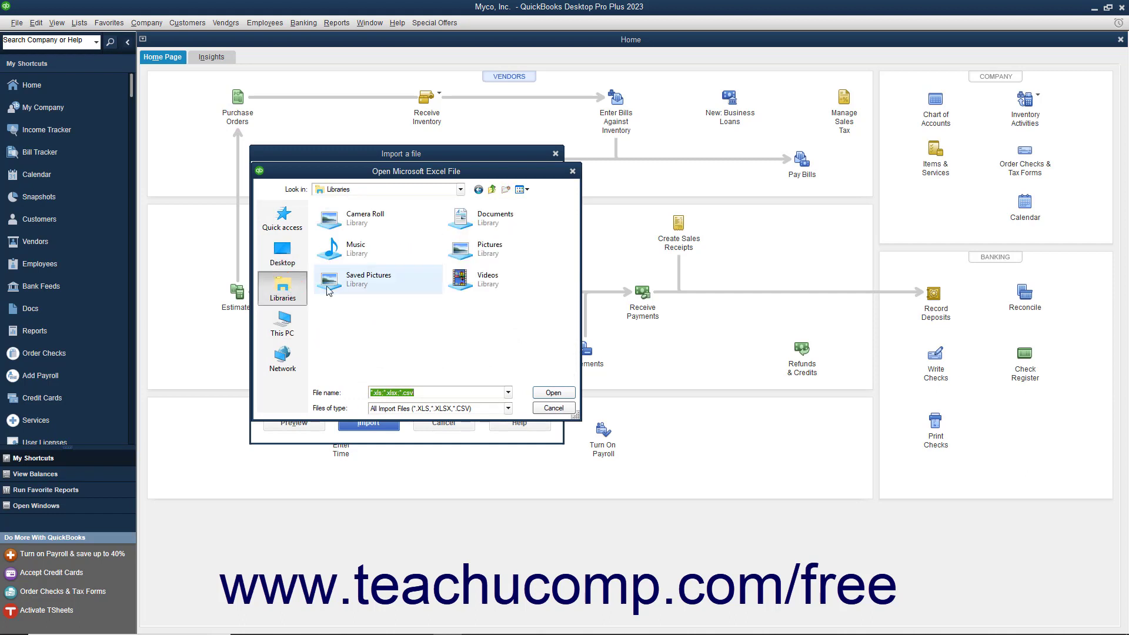
double_click(467, 219)
scroll(459, 276, down, 10)
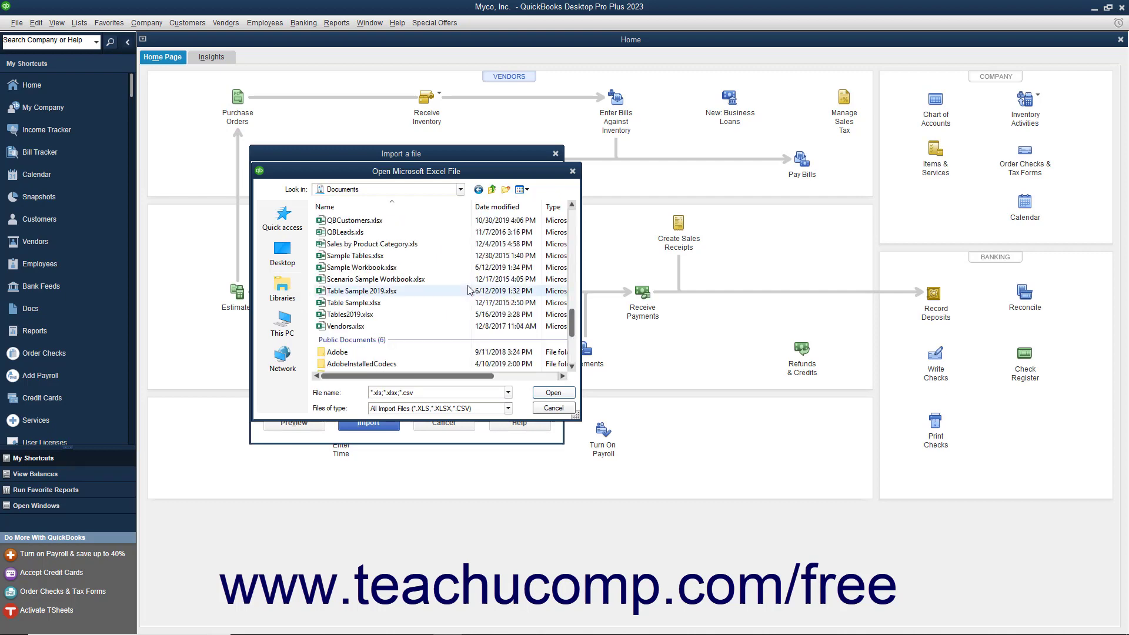
click(354, 221)
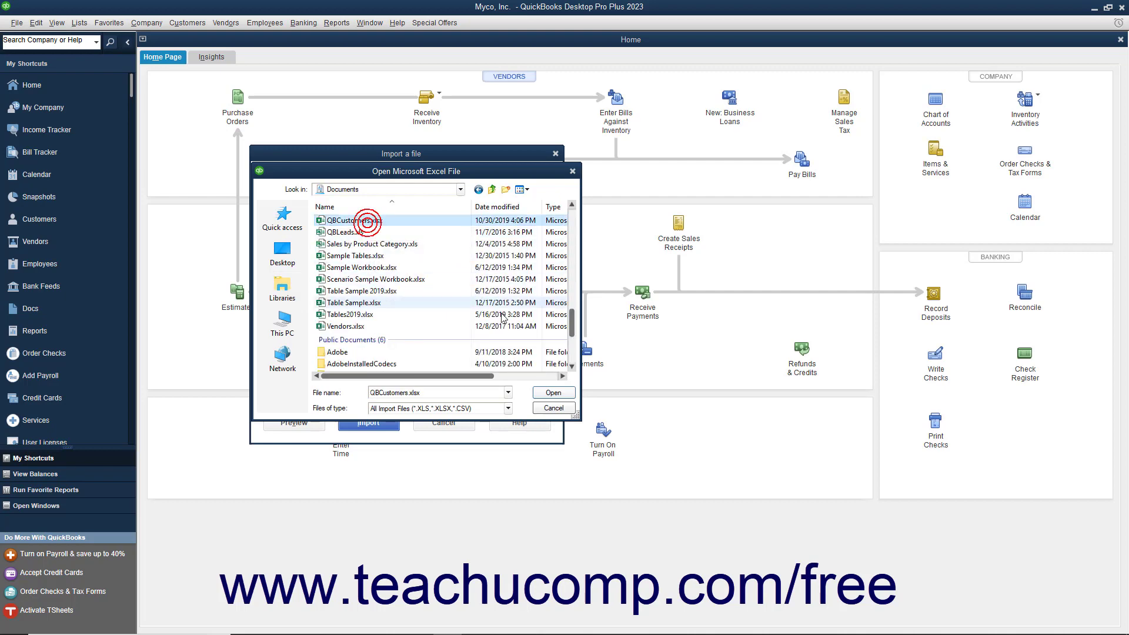
click(541, 393)
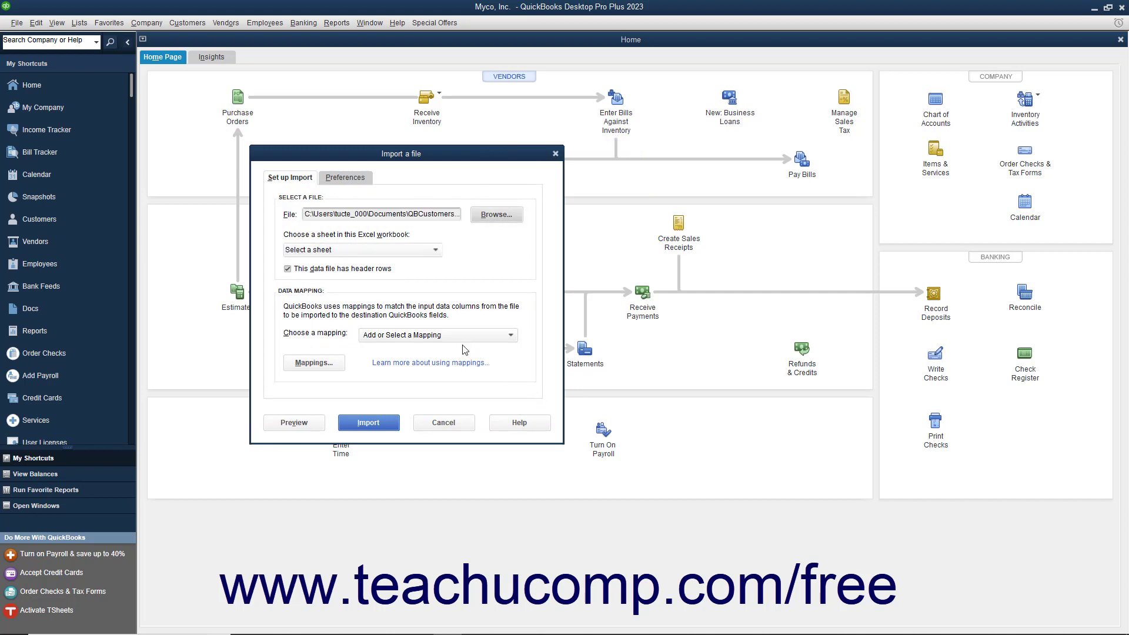
Select Sheet1 as the worksheet to import and show the available mappings.
click(435, 251)
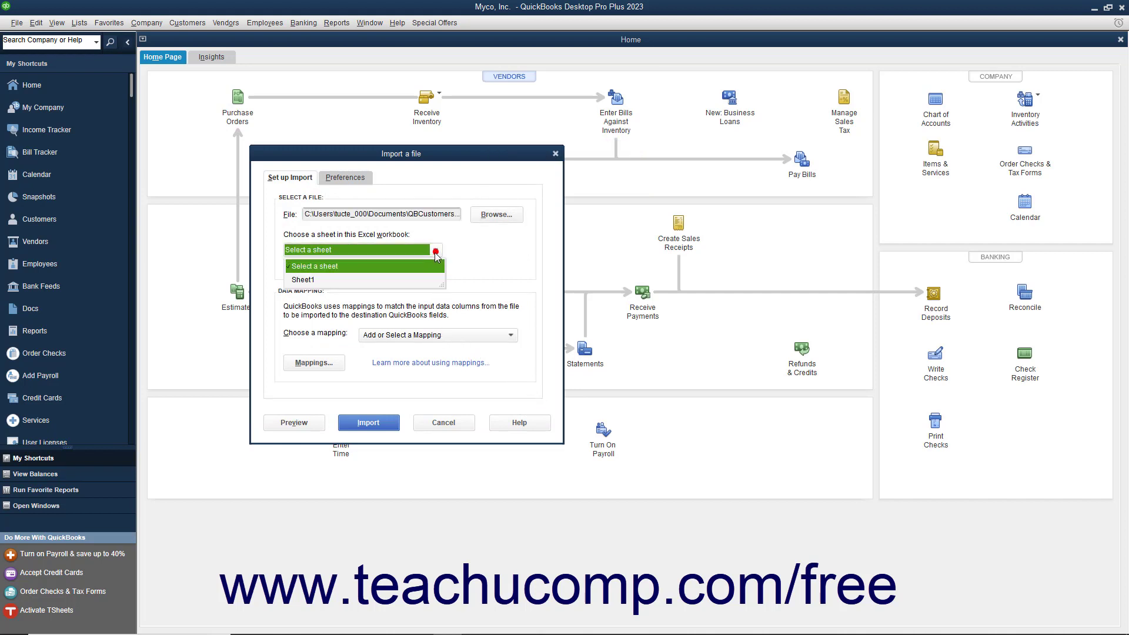
click(415, 278)
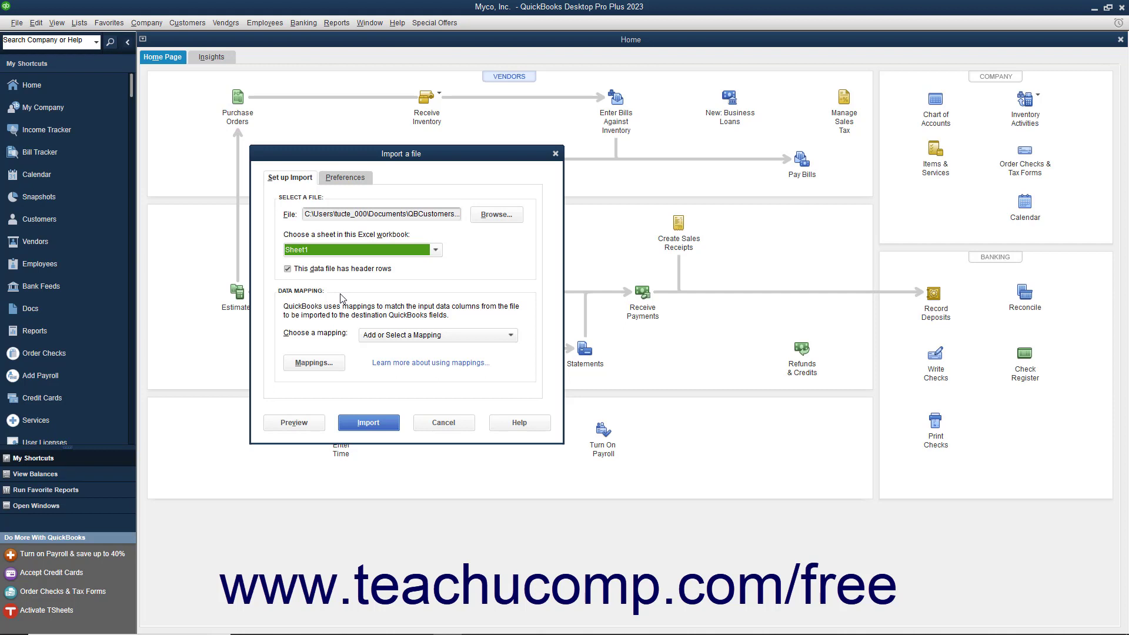
click(369, 338)
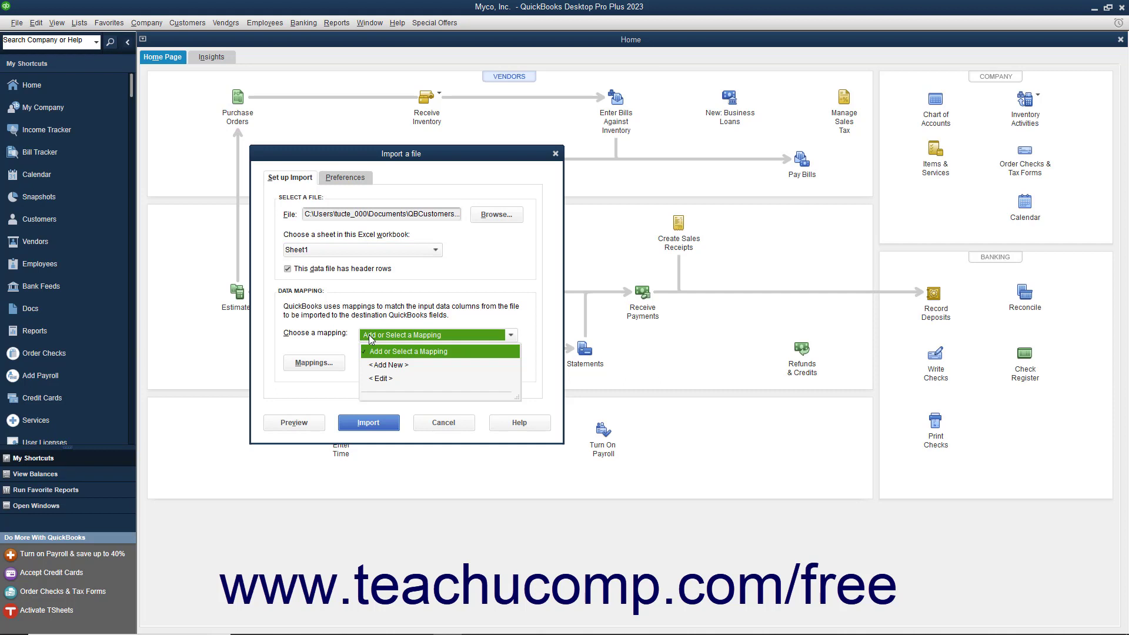
Create a new mapping named 'Customer Map' with Customer as its import type.
click(388, 366)
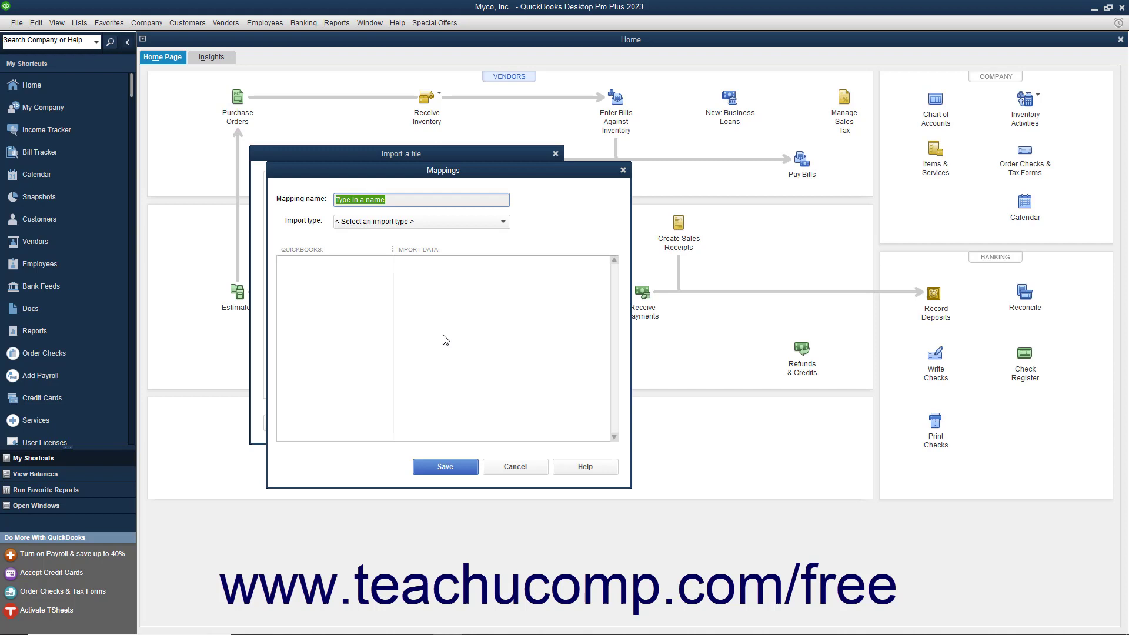
text(Customer Map)
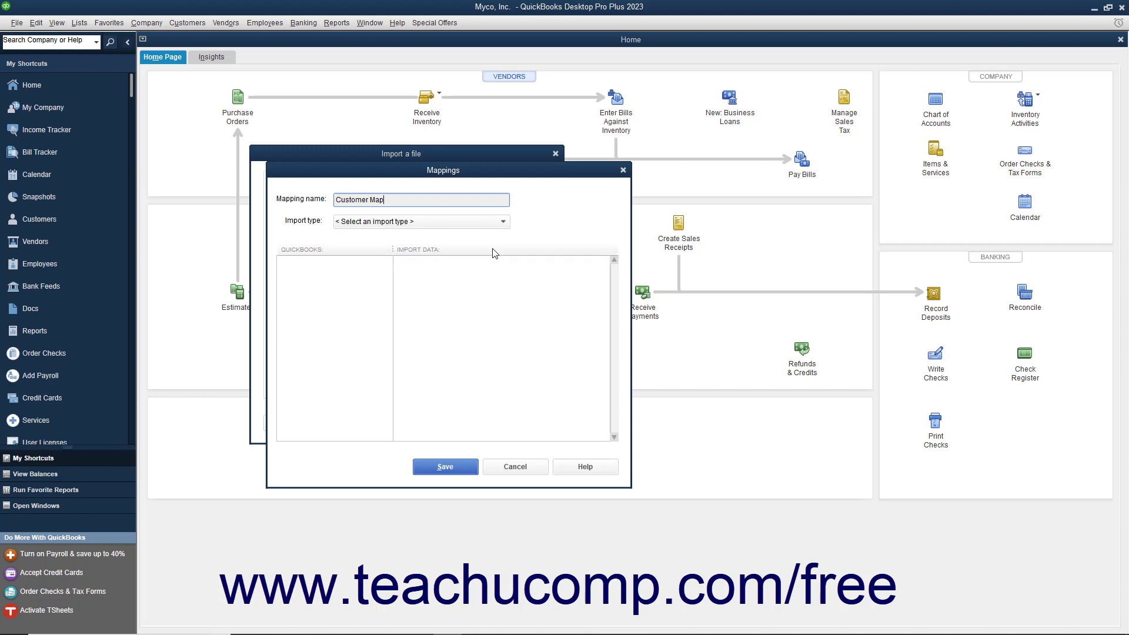
click(492, 228)
click(458, 248)
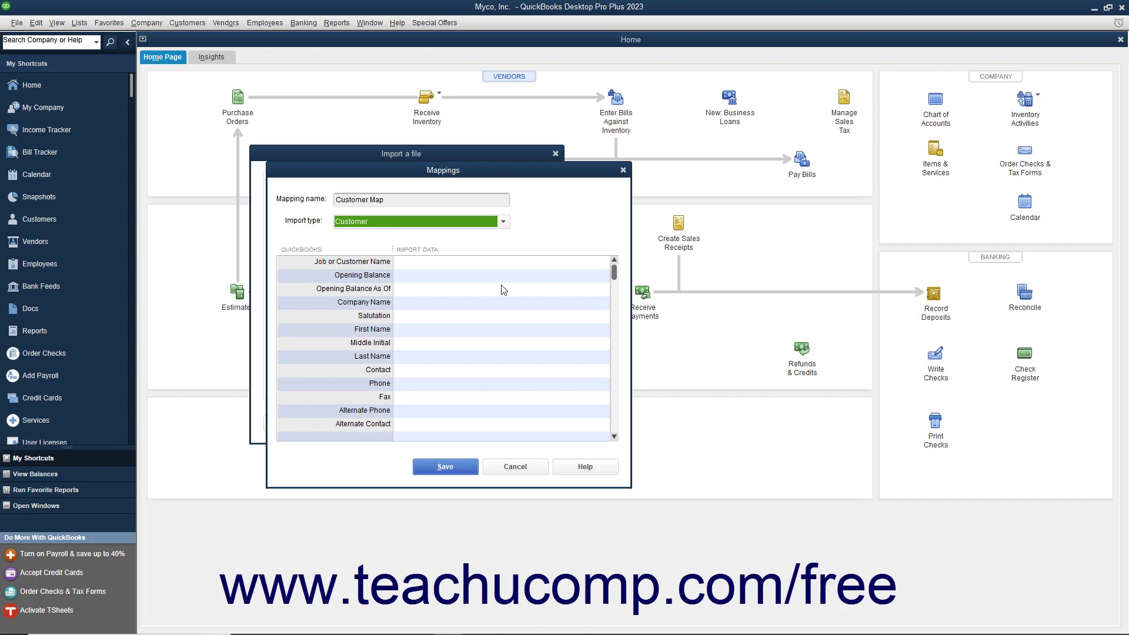
Map the Name, Company Name and Phone columns to Job or Customer Name, Company Name and Phone.
click(546, 268)
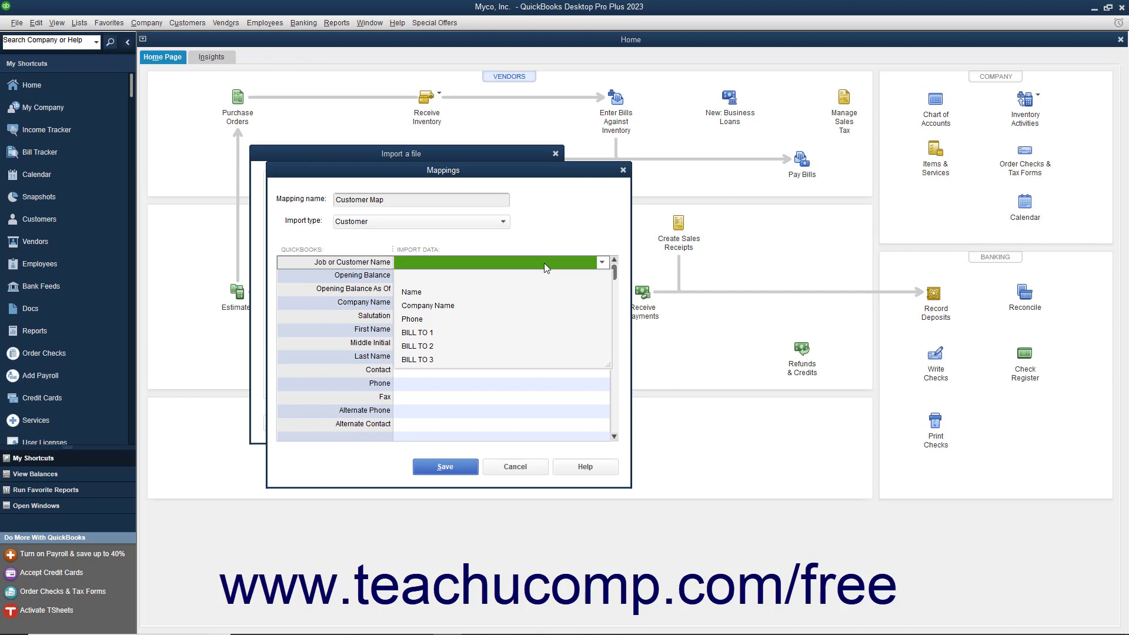
click(491, 292)
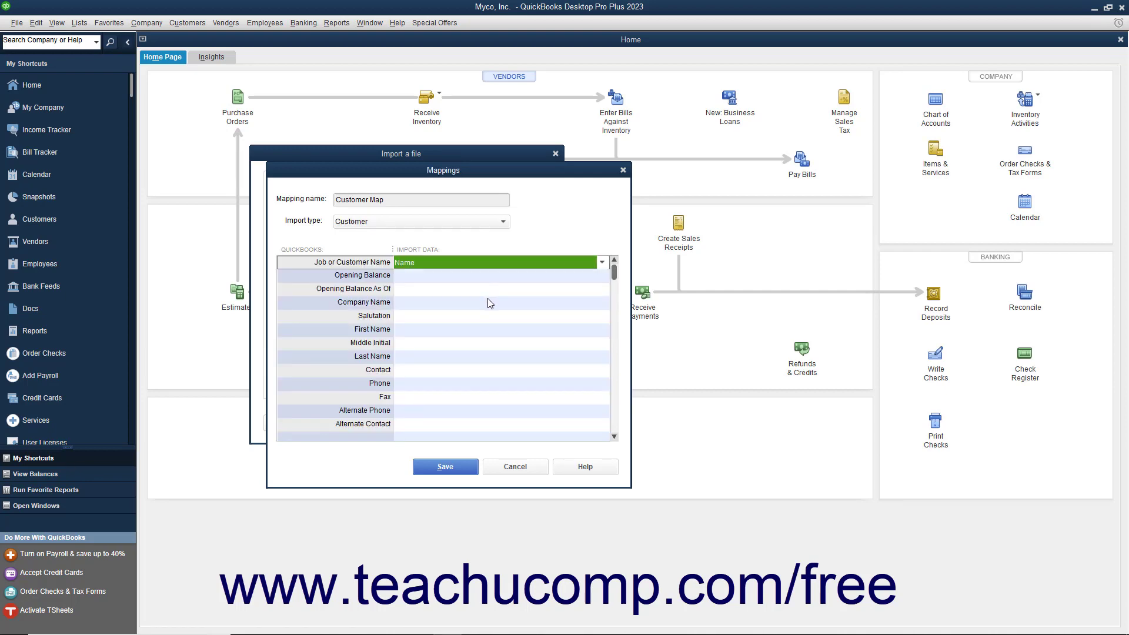
click(489, 300)
click(460, 348)
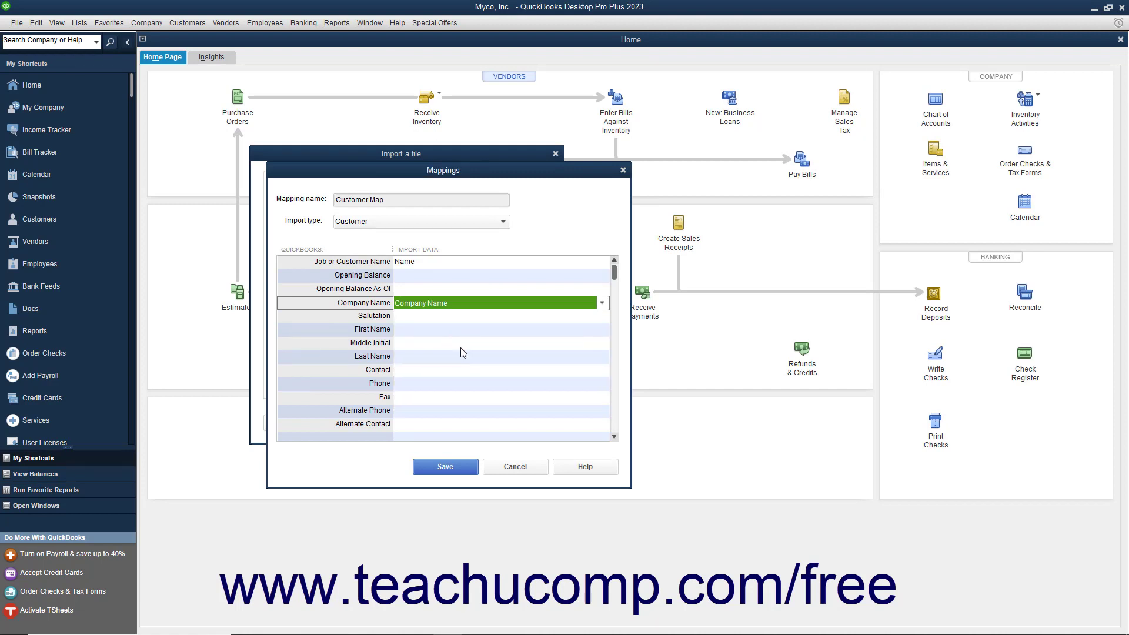
click(467, 385)
click(448, 441)
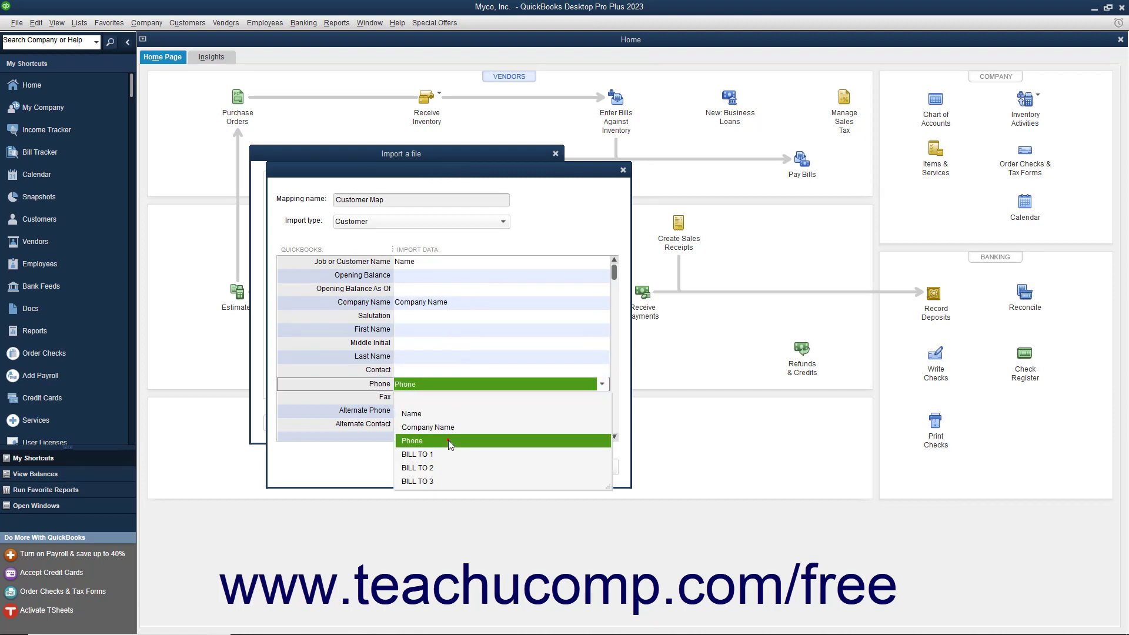
Map BILL TO 1, BILL TO 2 and BILL TO 3 to Billing Address 1–3.
scroll(470, 405, down, 2)
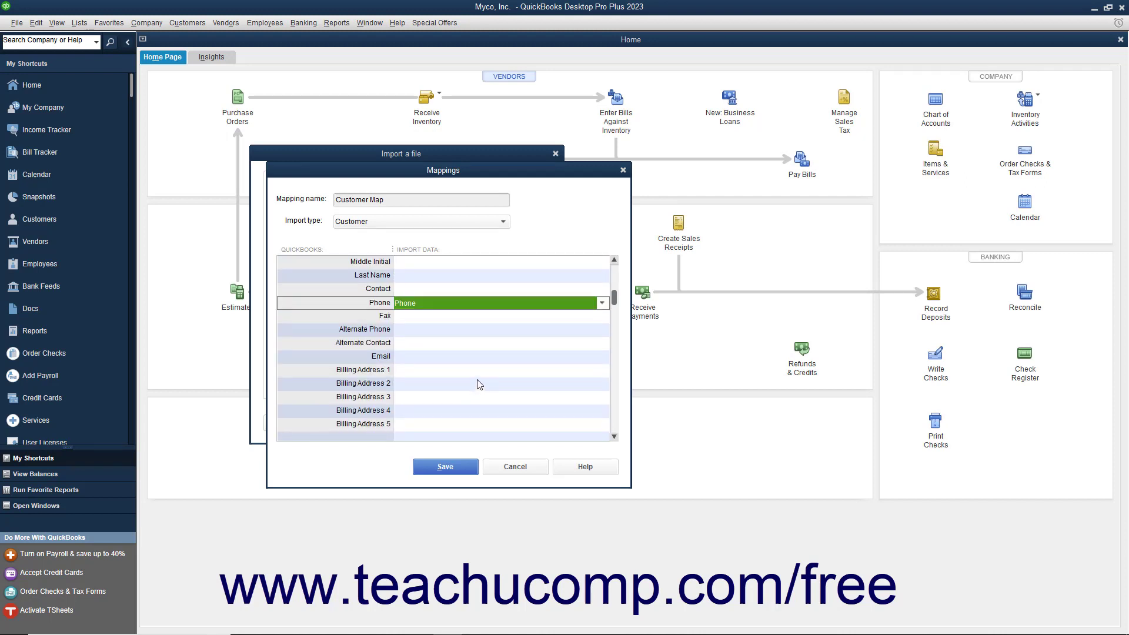
click(475, 373)
click(458, 439)
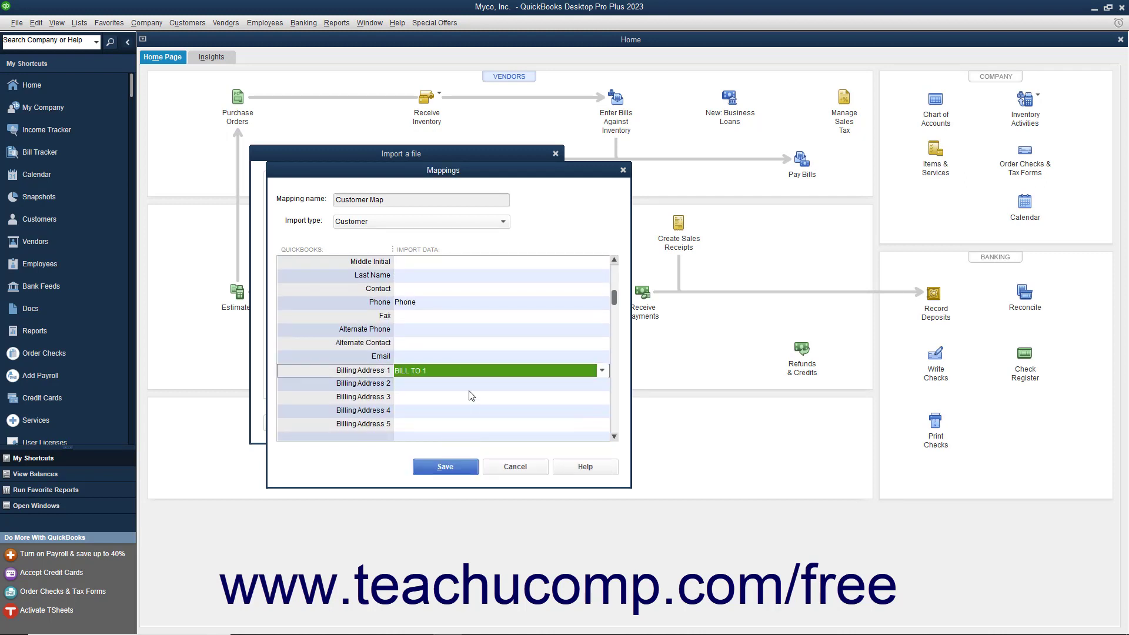
click(470, 383)
click(452, 469)
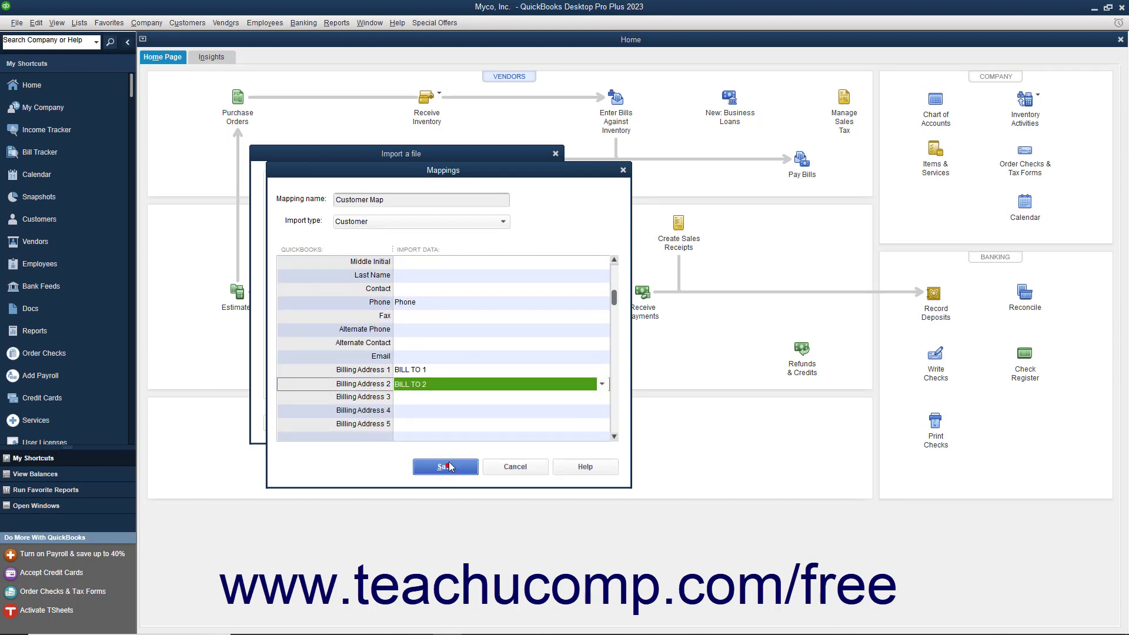
click(462, 397)
click(442, 497)
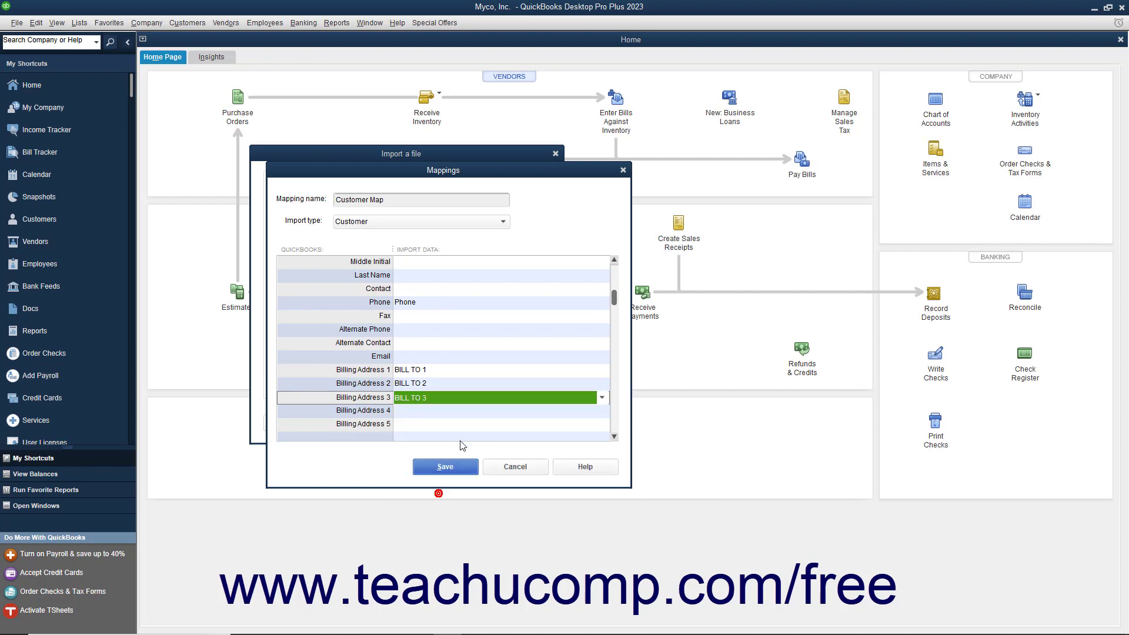
Save Customer Map, preview 7 rows with 0 errors, and import error rows leaving fields blank.
click(445, 466)
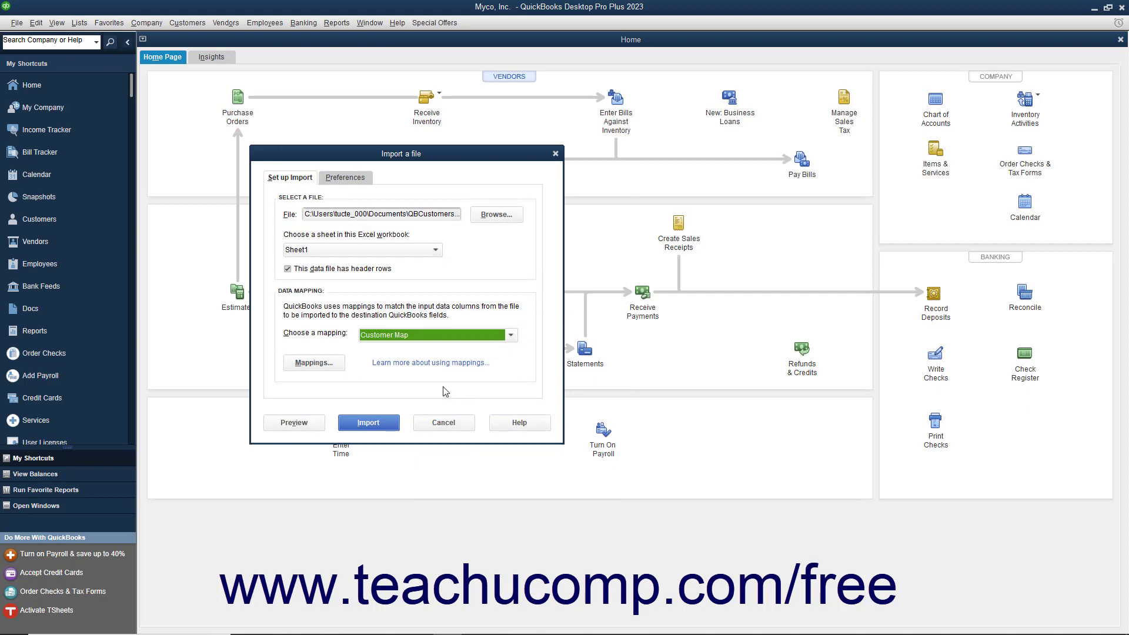
click(307, 425)
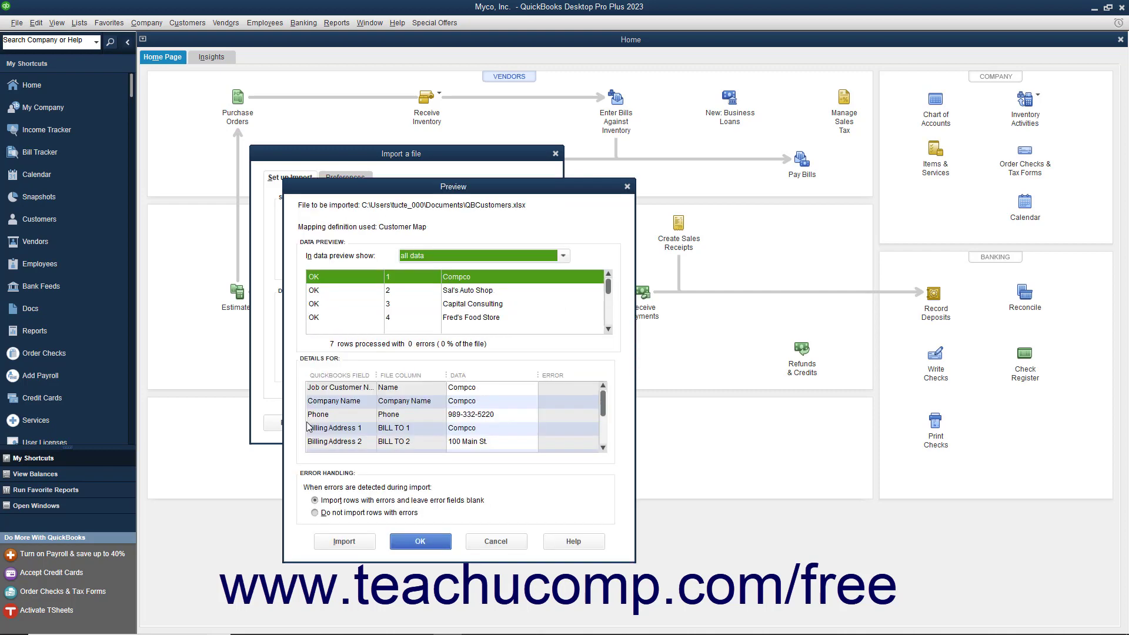
click(316, 501)
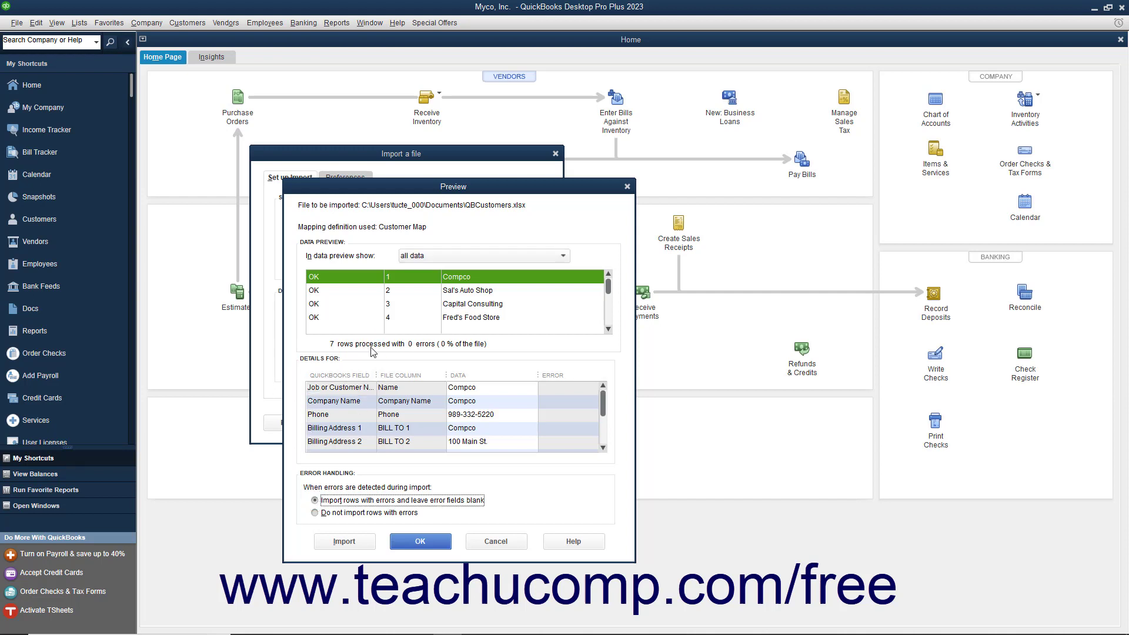
Import the 7 previewed customer records, confirming and acknowledging the completion message.
click(364, 541)
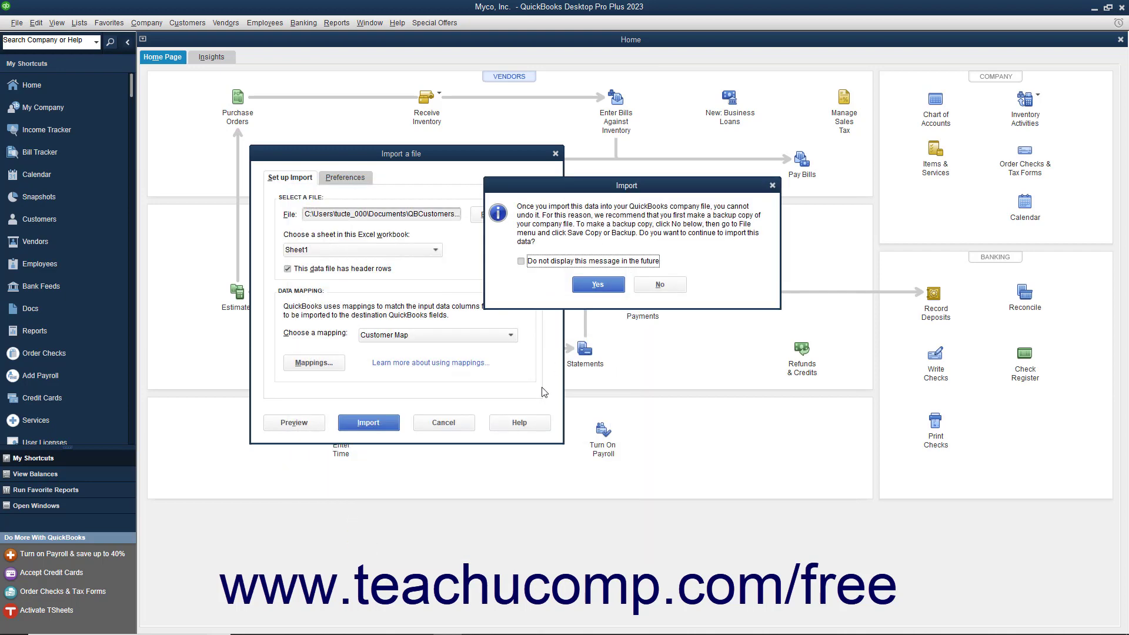
click(592, 288)
click(561, 207)
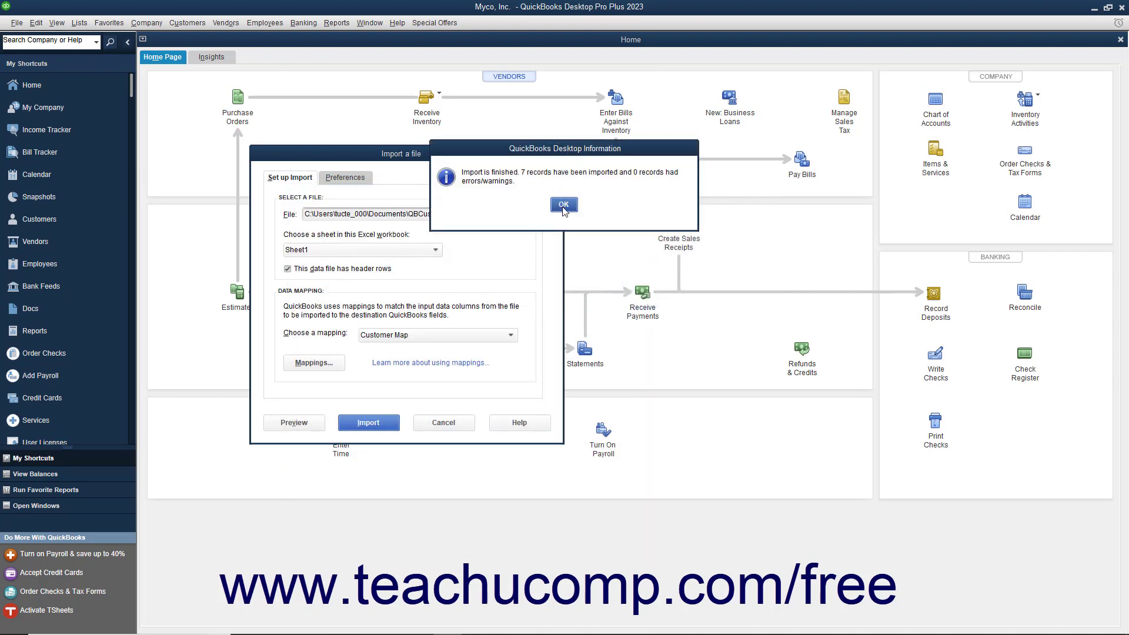